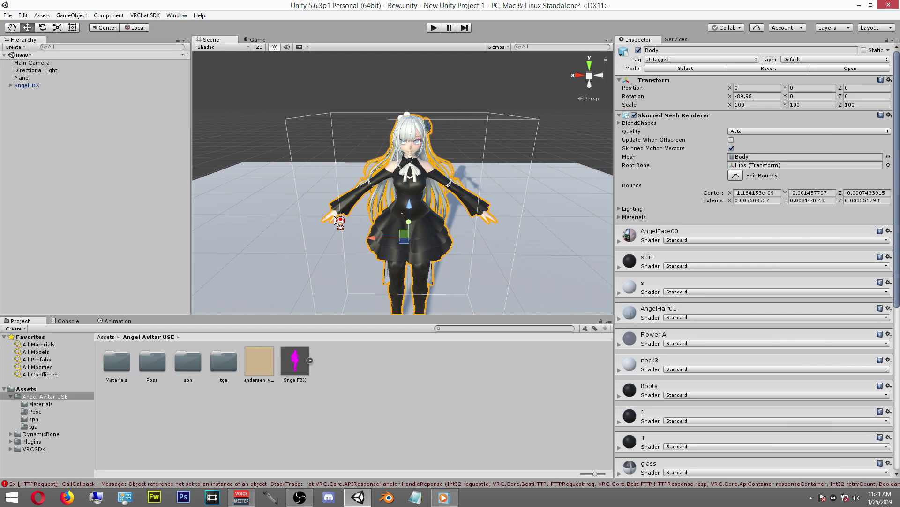
# Step: Expand SngelFBX in the scene hierarchy down through Armature to the child bones of Hips
pyautogui.click(26, 85)
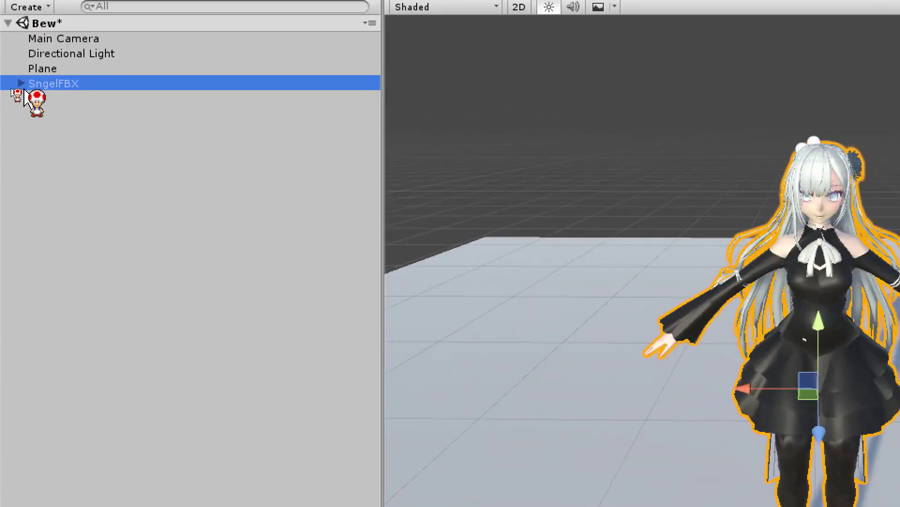
pyautogui.press('Right')
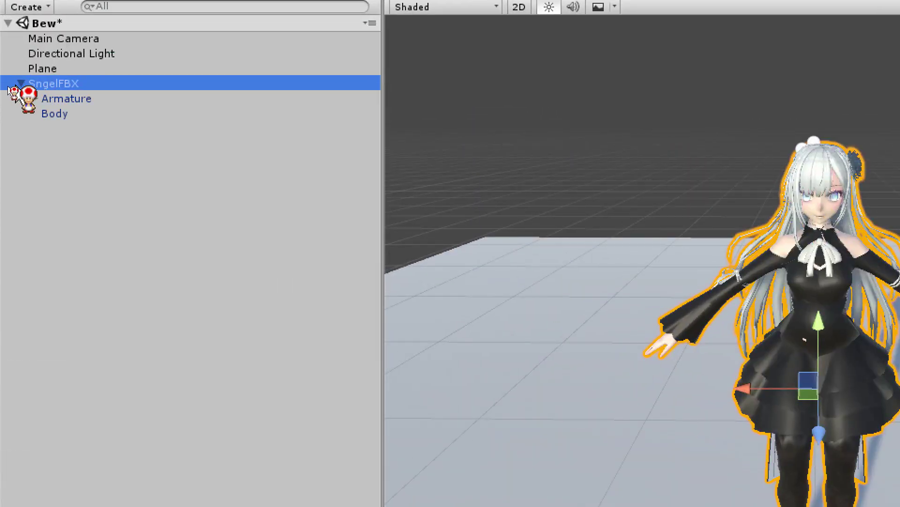
pyautogui.click(31, 98)
pyautogui.click(37, 114)
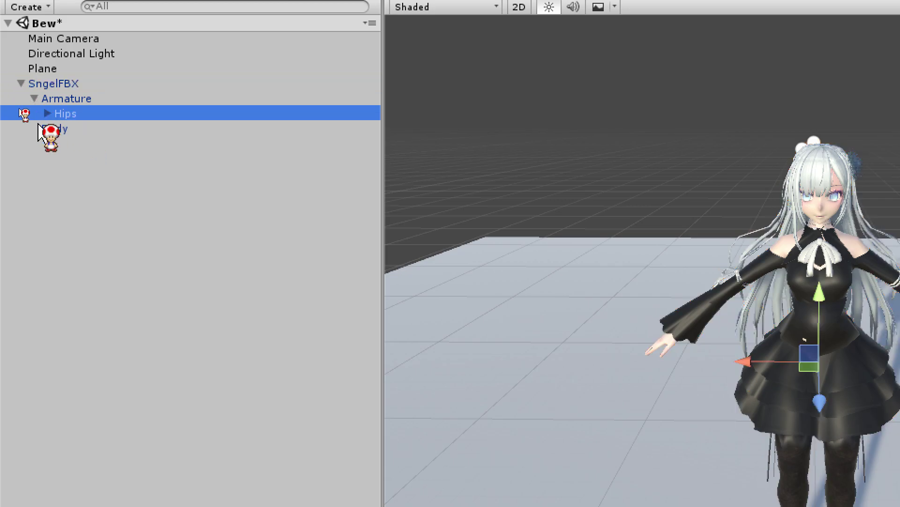
pyautogui.click(47, 113)
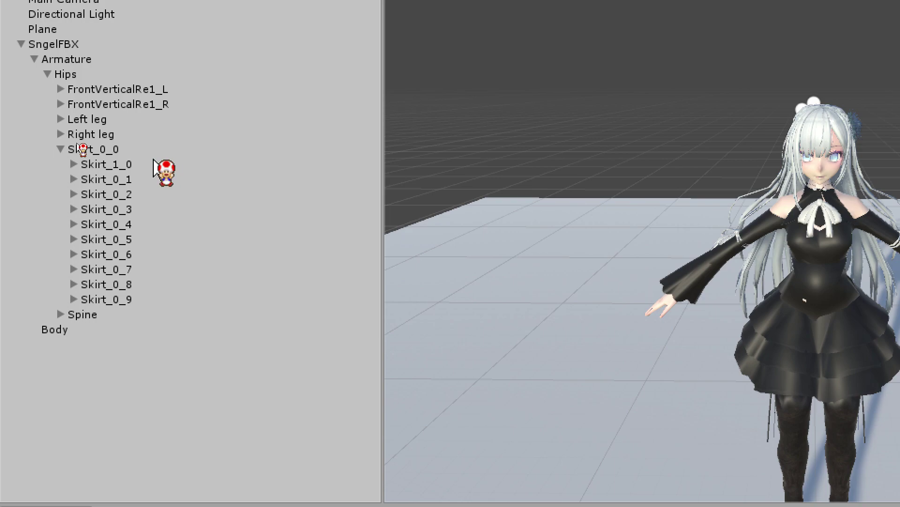
# Step: Parent the skirt bones Skirt_1_0 and Skirt_0_1 through Skirt_0_9 under Skirt_0_0, and collapse that group
pyautogui.click(113, 168)
pyautogui.keyDown('shift'); pyautogui.click(109, 180); pyautogui.keyUp('shift')
pyautogui.keyDown('shift'); pyautogui.click(112, 194); pyautogui.keyUp('shift')
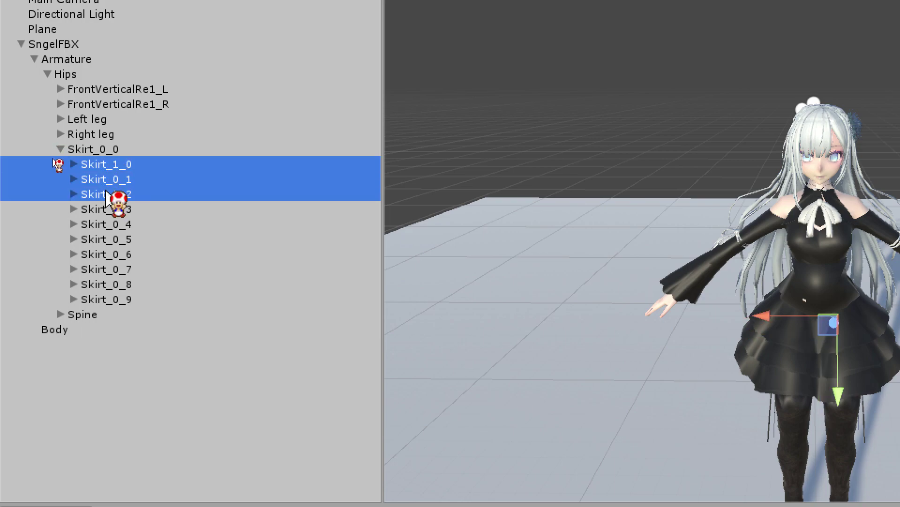
pyautogui.keyDown('shift'); pyautogui.click(110, 209); pyautogui.keyUp('shift')
pyautogui.keyDown('shift'); pyautogui.click(103, 226); pyautogui.keyUp('shift')
pyautogui.keyDown('shift'); pyautogui.click(106, 240); pyautogui.keyUp('shift')
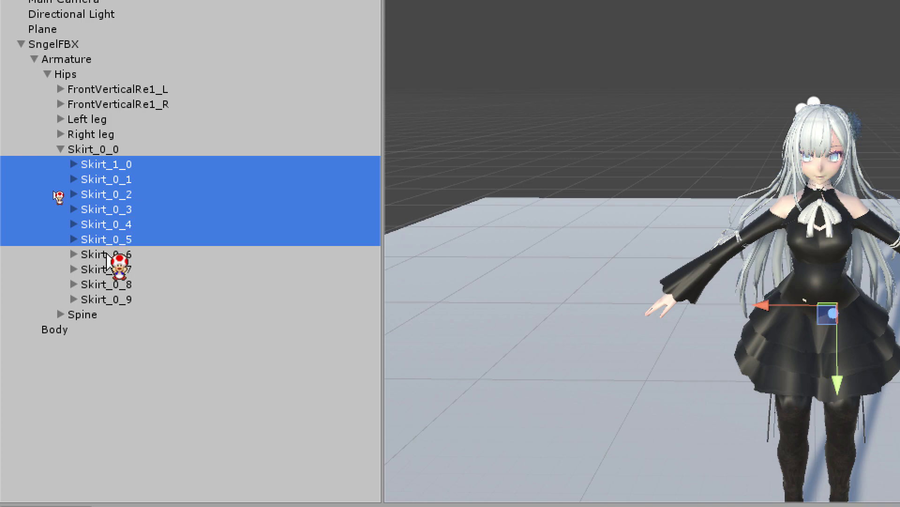
pyautogui.keyDown('shift'); pyautogui.click(108, 255); pyautogui.keyUp('shift')
pyautogui.keyDown('shift'); pyautogui.click(111, 271); pyautogui.keyUp('shift')
pyautogui.keyDown('shift'); pyautogui.click(113, 282); pyautogui.keyUp('shift')
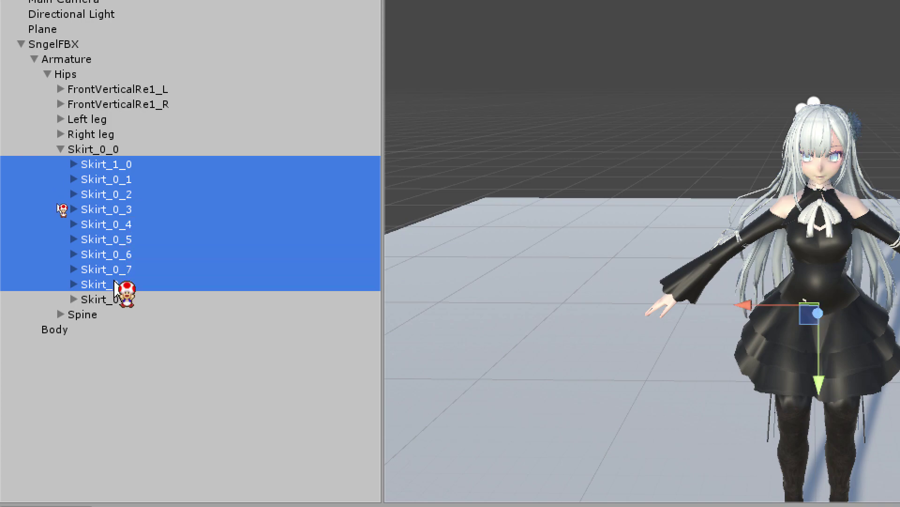
pyautogui.keyDown('shift'); pyautogui.click(121, 303); pyautogui.keyUp('shift')
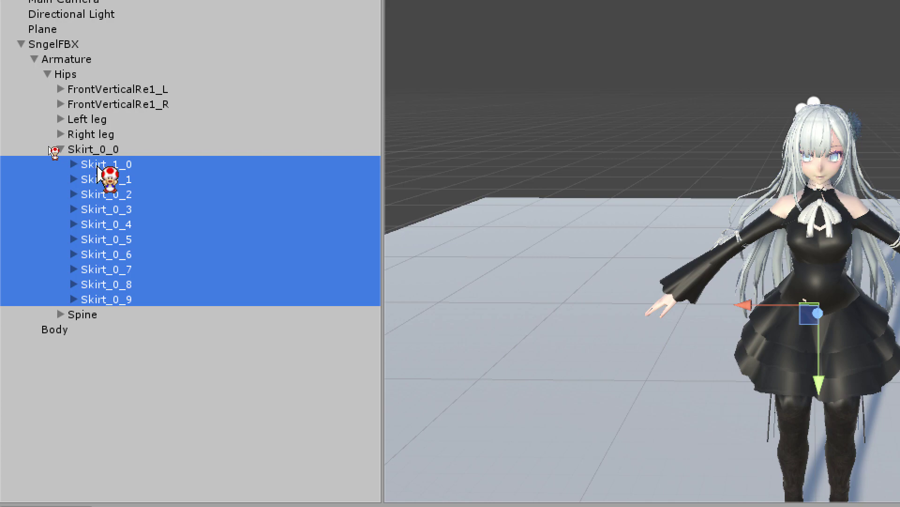
pyautogui.moveTo(97, 166); pyautogui.dragTo(98, 149)
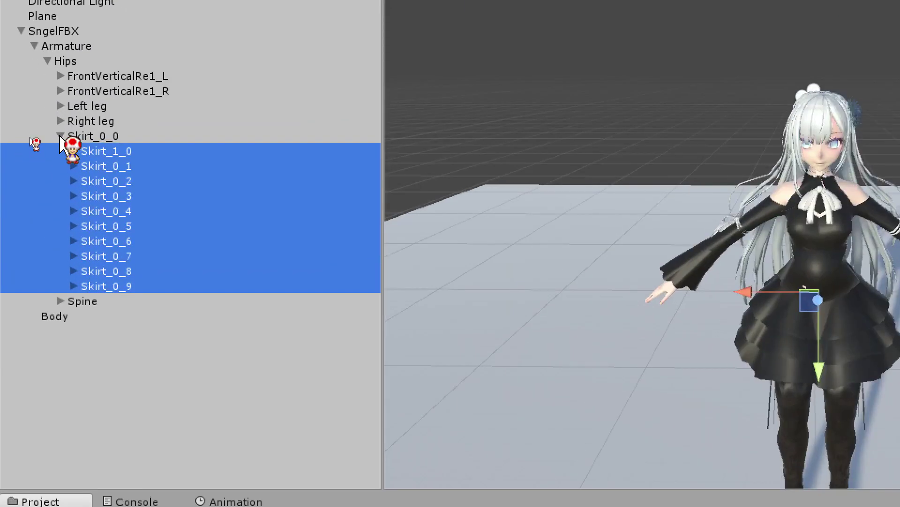
pyautogui.click(60, 136)
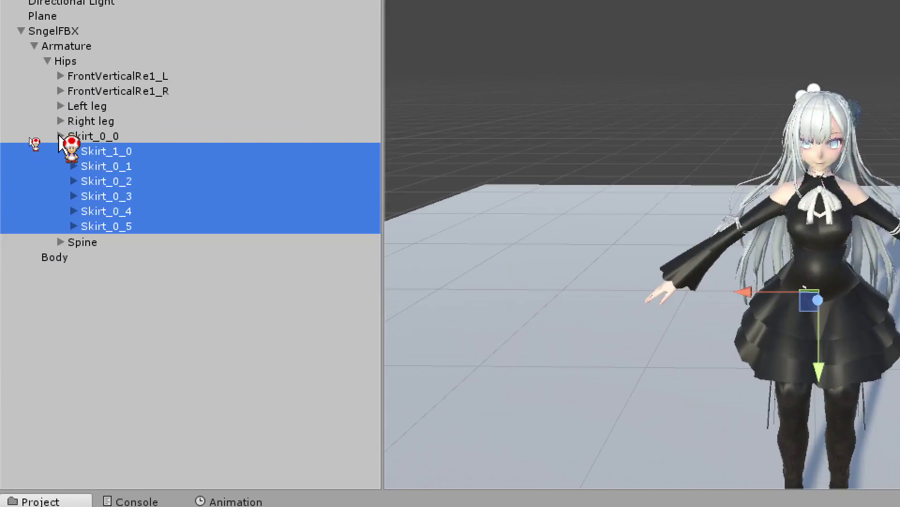
# Step: Add a Dynamic Bone component to the Skirt_0_0 bone
pyautogui.click(96, 137)
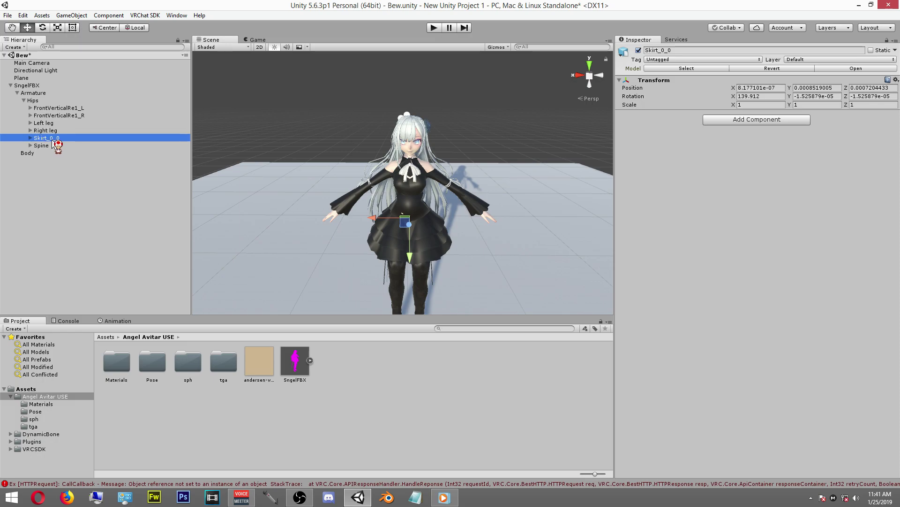
pyautogui.click(30, 138)
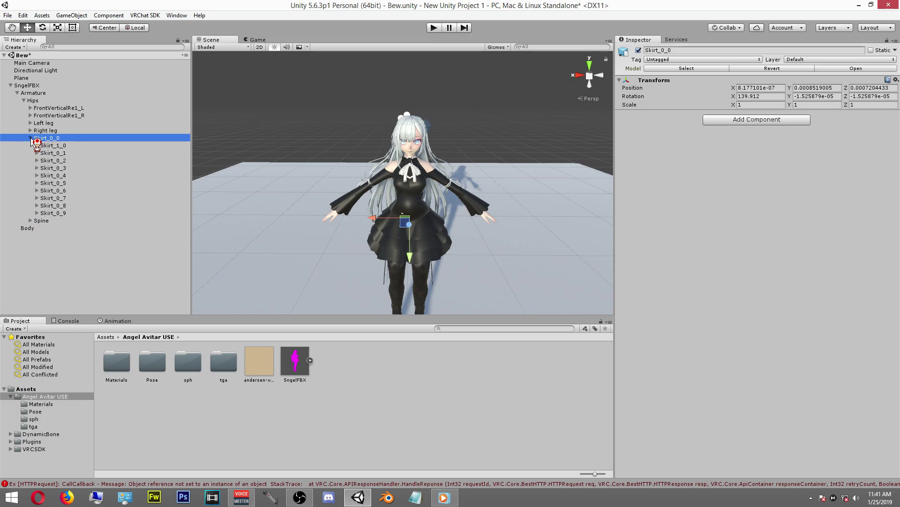
pyautogui.click(30, 138)
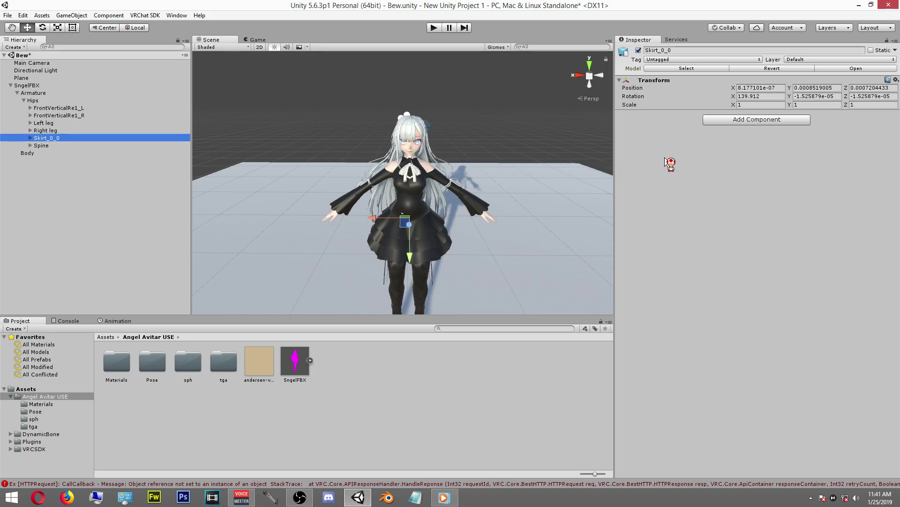
pyautogui.click(745, 120)
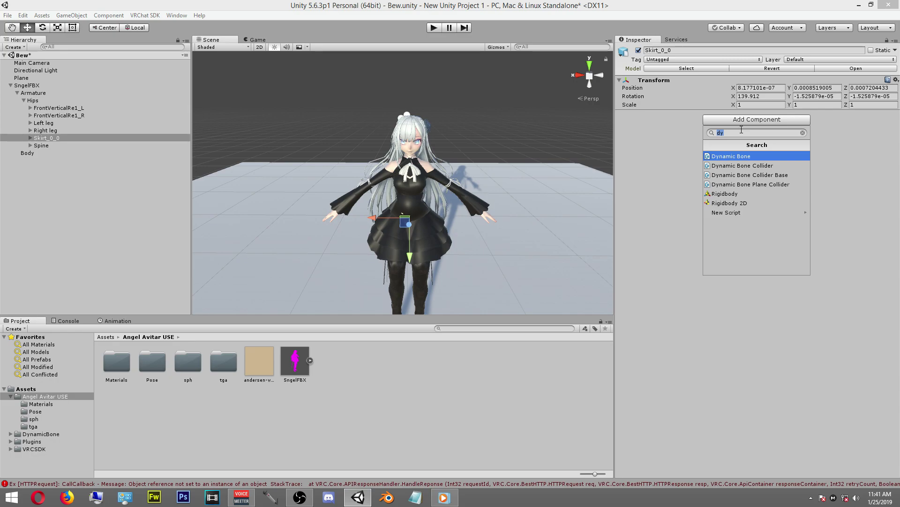
pyautogui.click(762, 158)
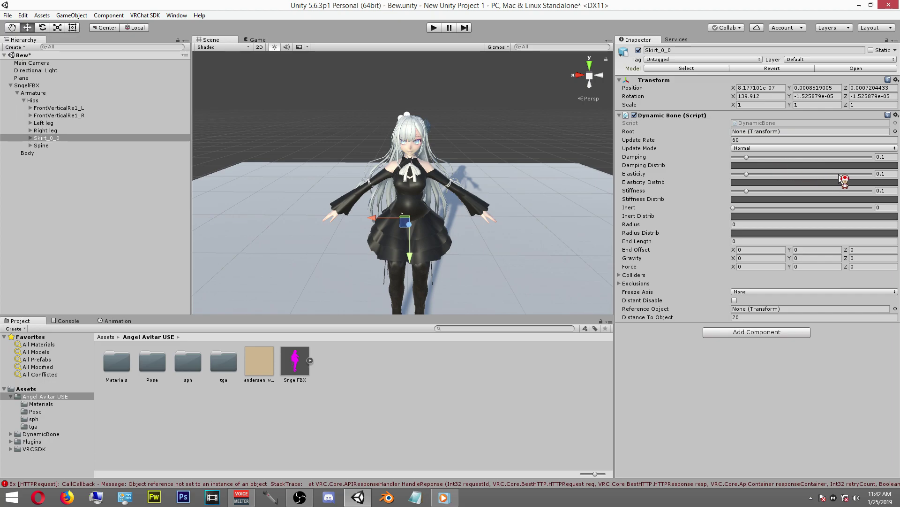
# Step: Set the skirt's Dynamic Bone damping to 0.6 and assign Skirt_0_0 as its root
pyautogui.click(885, 157)
pyautogui.click(47, 138)
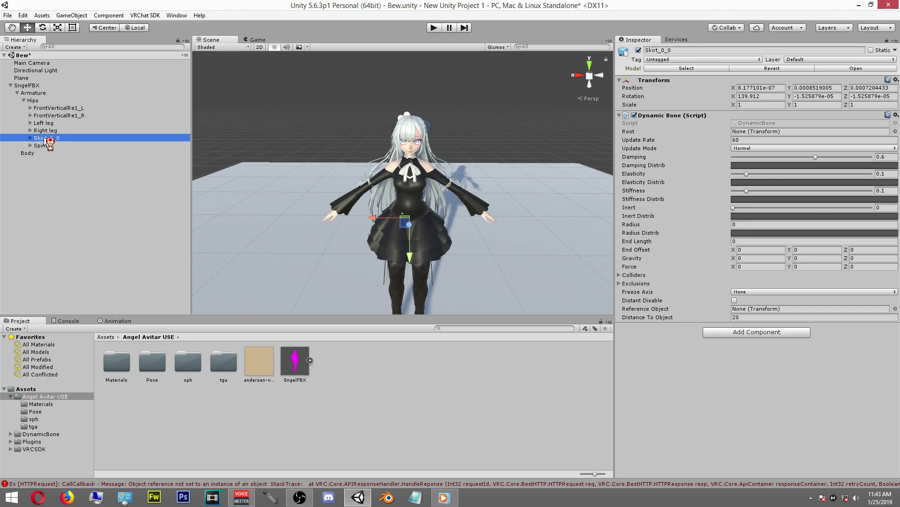
pyautogui.moveTo(39, 139); pyautogui.dragTo(321, 138)
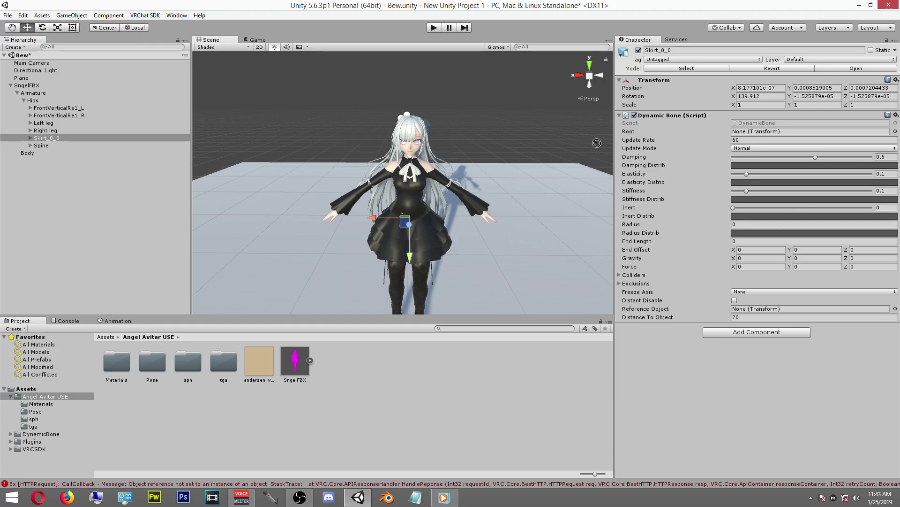
pyautogui.moveTo(605, 139); pyautogui.dragTo(644, 126)
pyautogui.moveTo(744, 143); pyautogui.dragTo(747, 145)
pyautogui.moveTo(768, 140); pyautogui.dragTo(749, 134)
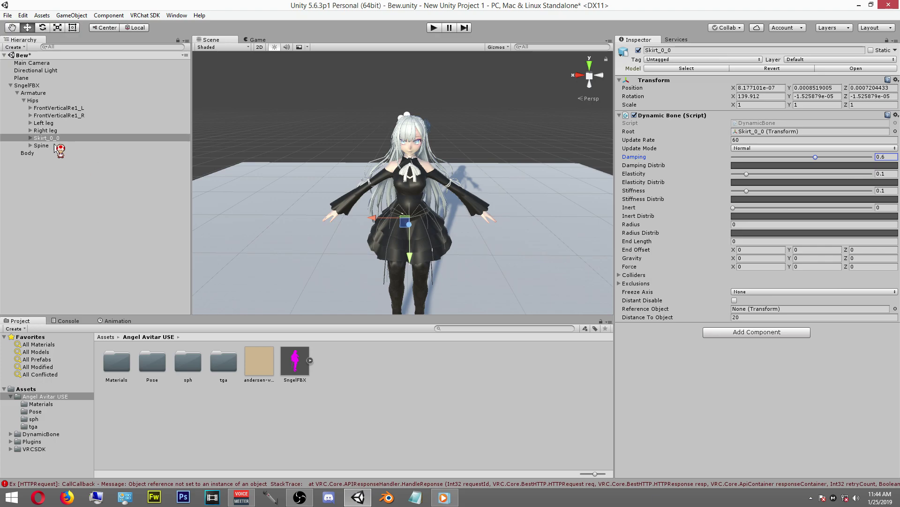
# Step: Test the skirt physics in play mode by moving SngelFBX about 0.12 along X in the Scene view, undo the move and stop playing
pyautogui.click(10, 85)
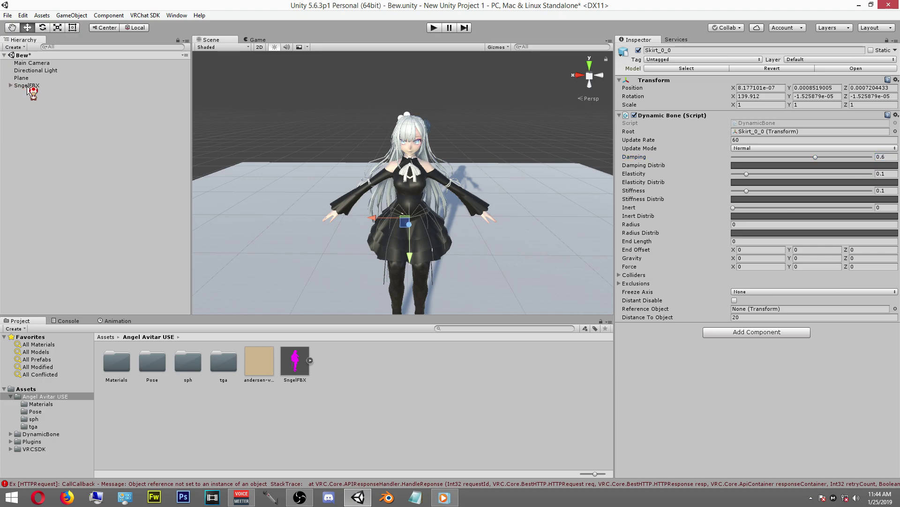
pyautogui.click(27, 85)
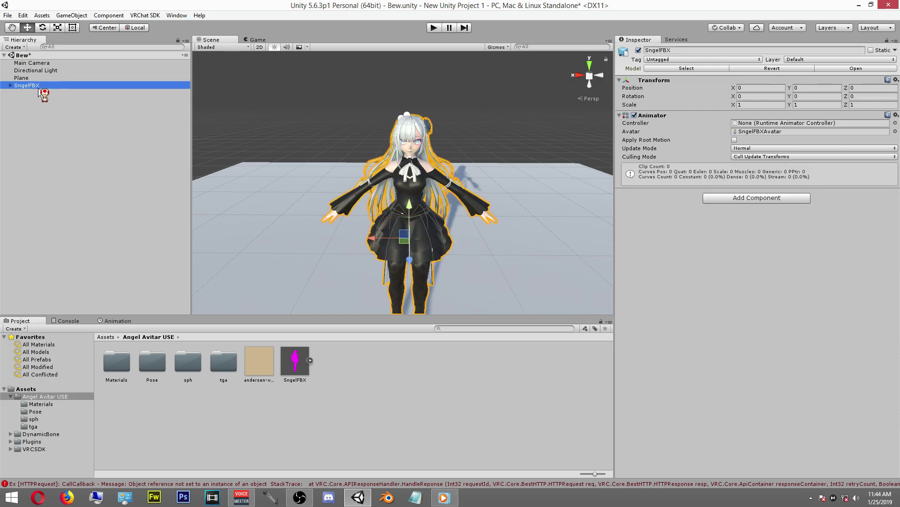
pyautogui.click(10, 85)
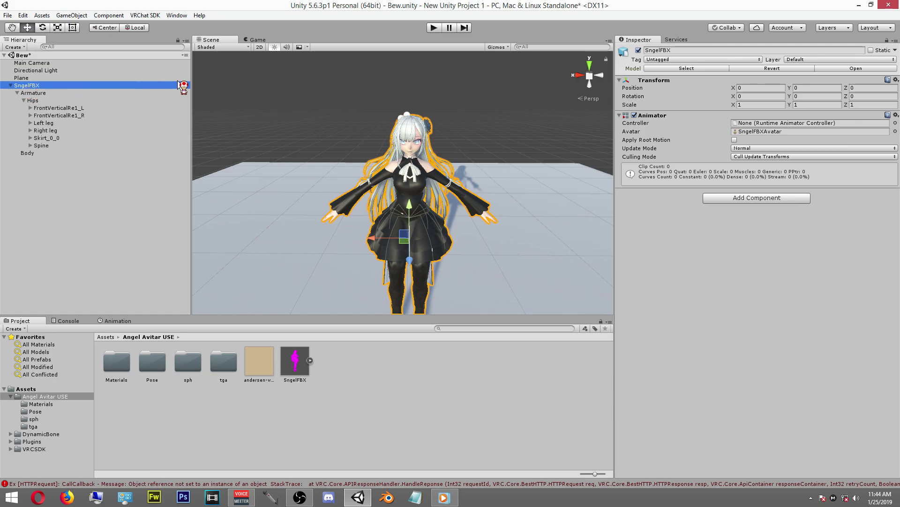
pyautogui.click(435, 27)
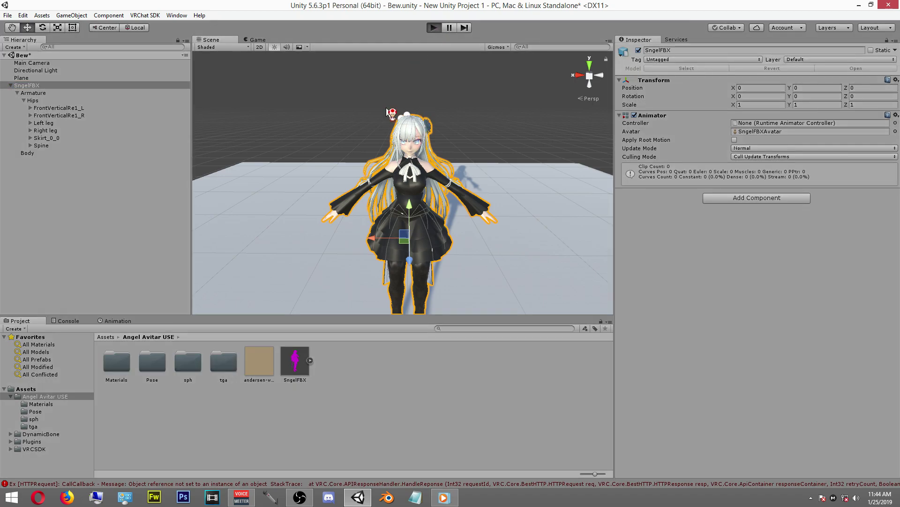
pyautogui.click(208, 40)
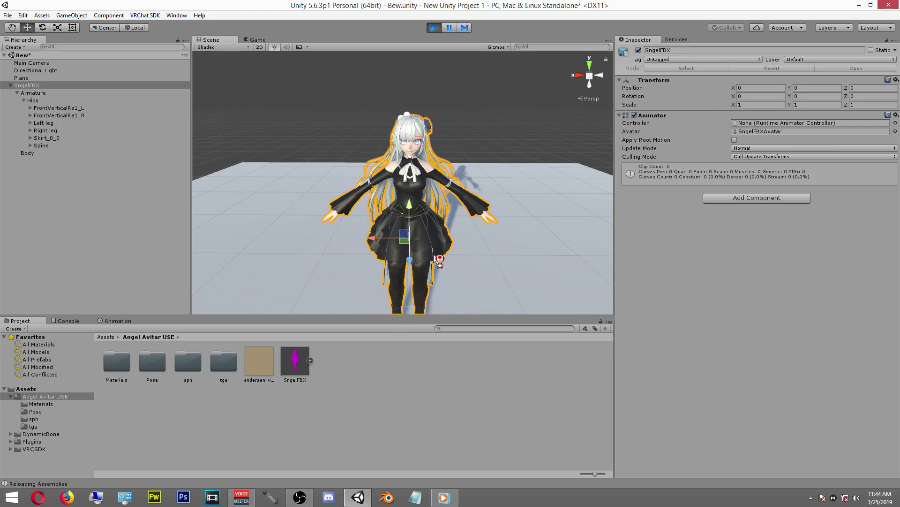
pyautogui.moveTo(369, 242)
pyautogui.mouseDown()
pyautogui.moveTo(343, 244)
pyautogui.moveTo(363, 243)
pyautogui.moveTo(352, 242)
pyautogui.mouseUp()
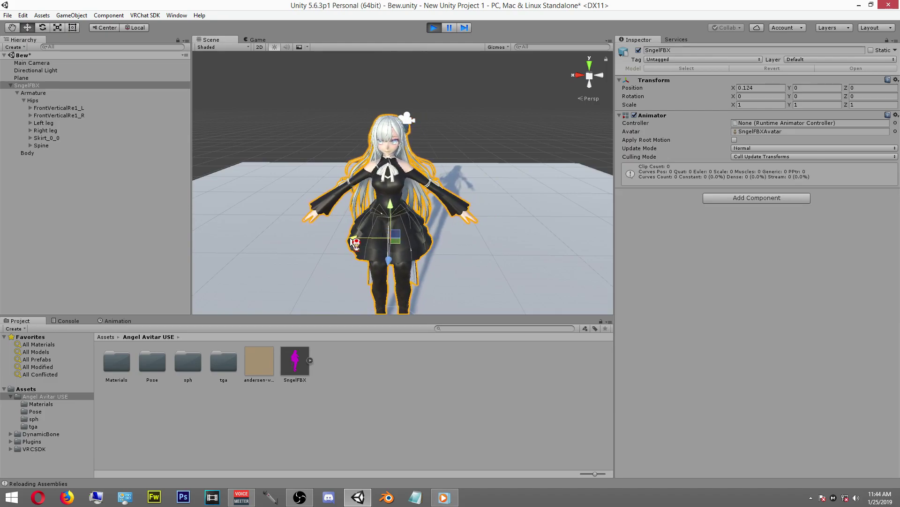
pyautogui.hotkey('ctrl', 'z')
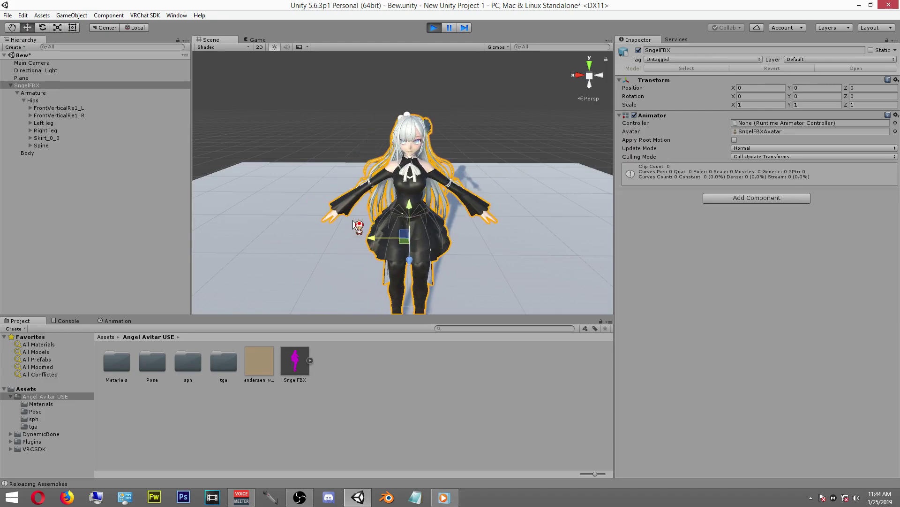
pyautogui.click(431, 28)
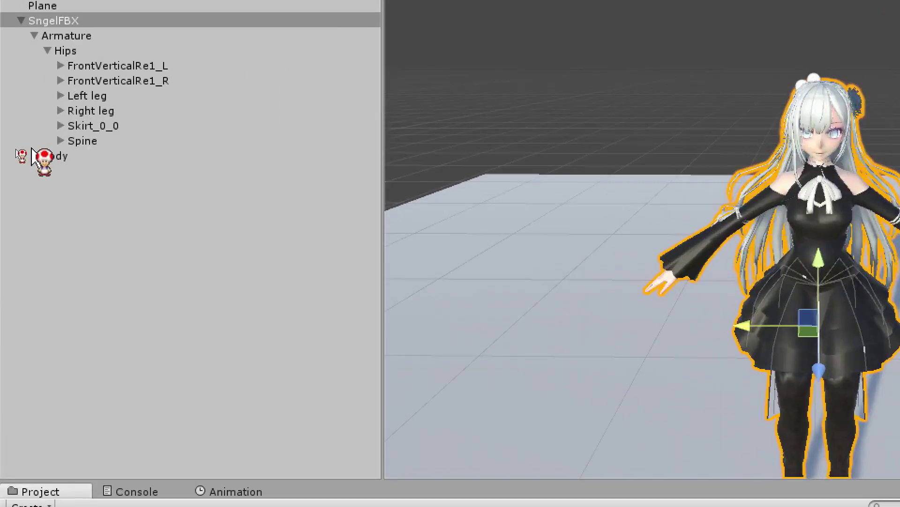
# Step: Expand Spine down to the Head bones and add a Dynamic Bone component to Hair_F
pyautogui.moveTo(66, 150); pyautogui.dragTo(61, 156)
pyautogui.click(70, 155)
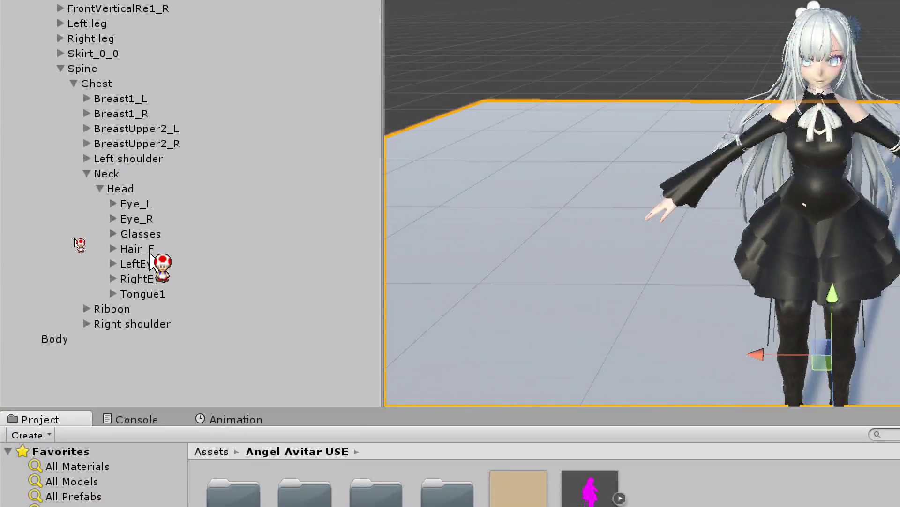
pyautogui.click(138, 250)
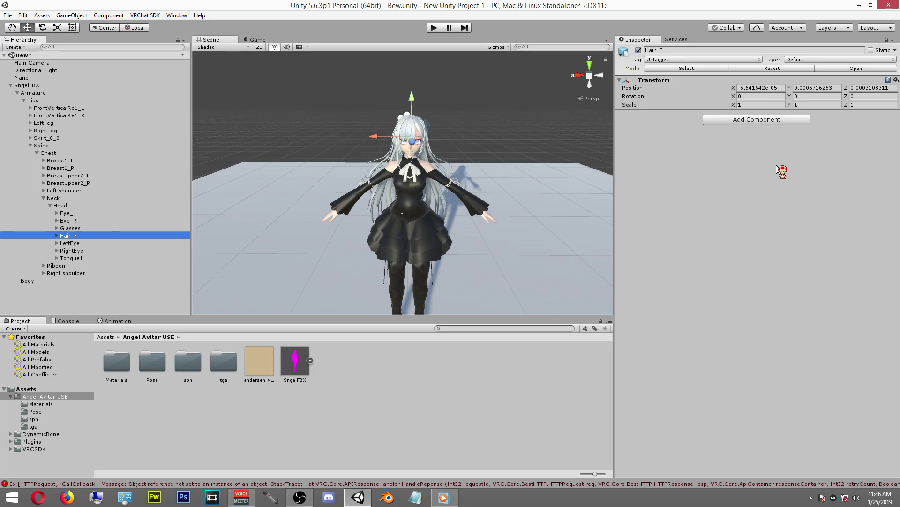
pyautogui.click(741, 121)
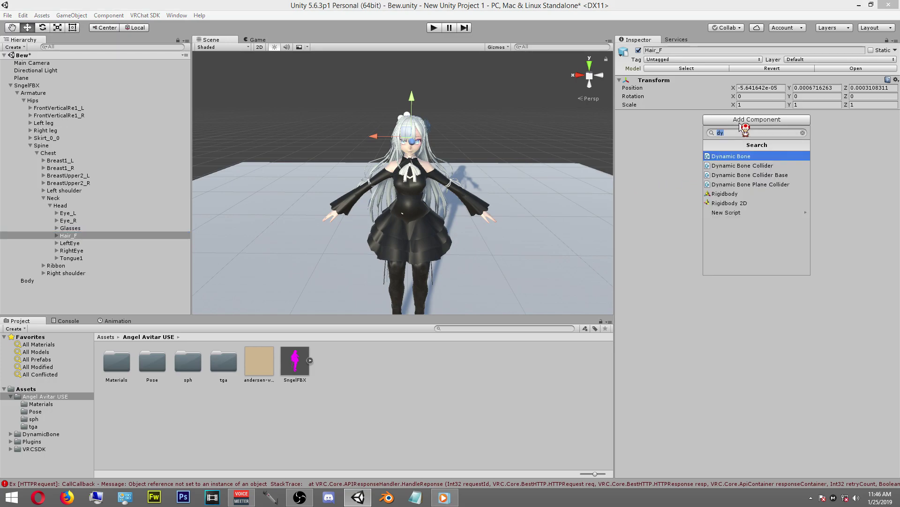
pyautogui.click(744, 157)
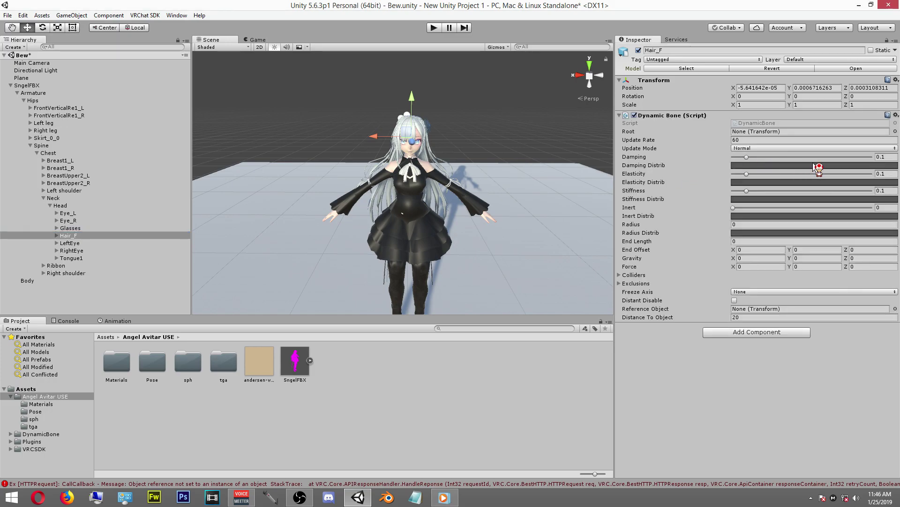
# Step: Set the hair's Dynamic Bone damping to 0.6 and assign Hair_F as its root
pyautogui.click(888, 157)
pyautogui.moveTo(66, 236); pyautogui.dragTo(622, 202)
pyautogui.moveTo(756, 141); pyautogui.dragTo(756, 135)
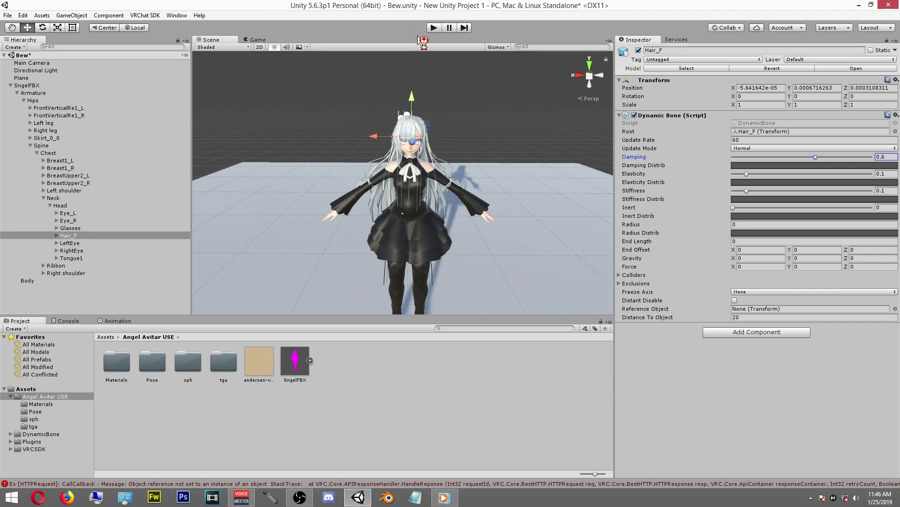
# Step: Test the hair physics in play mode by moving SngelFBX about 0.19 along X in the Scene view, undo the move and stop playing
pyautogui.click(435, 29)
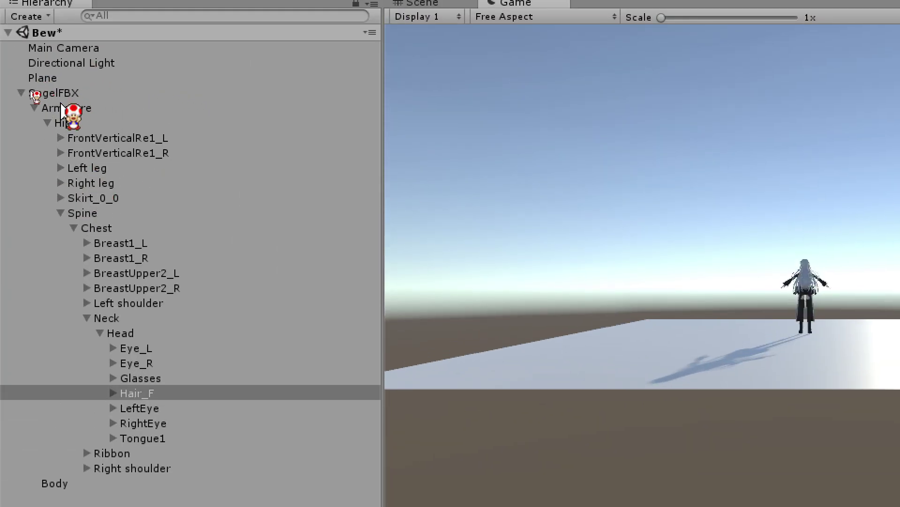
pyautogui.click(61, 93)
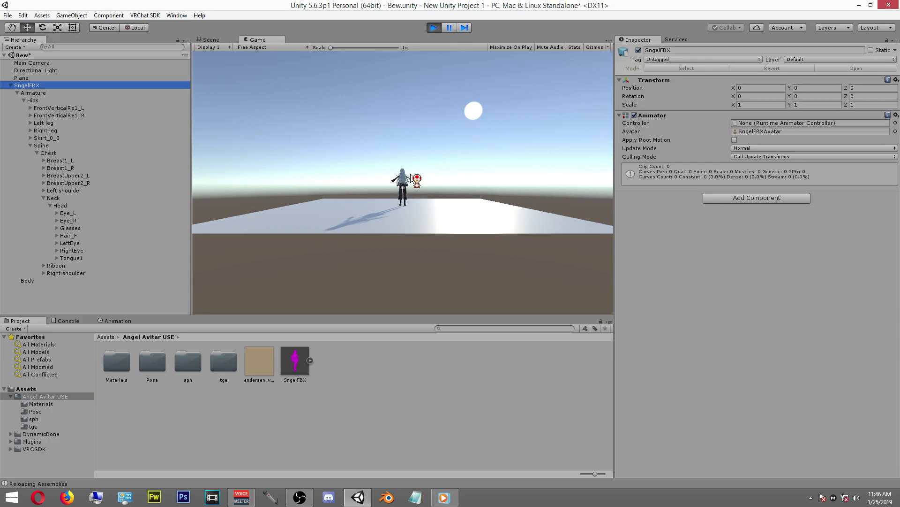
pyautogui.click(226, 41)
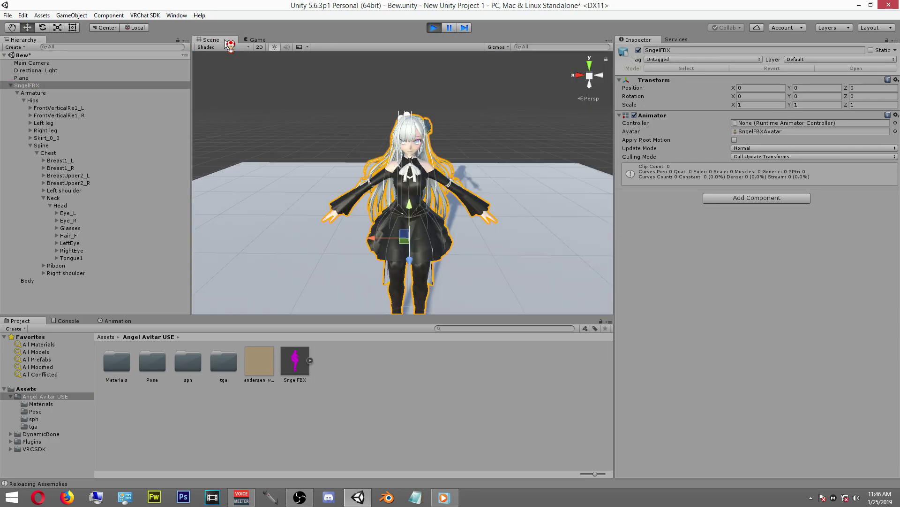
pyautogui.moveTo(374, 241); pyautogui.dragTo(330, 241)
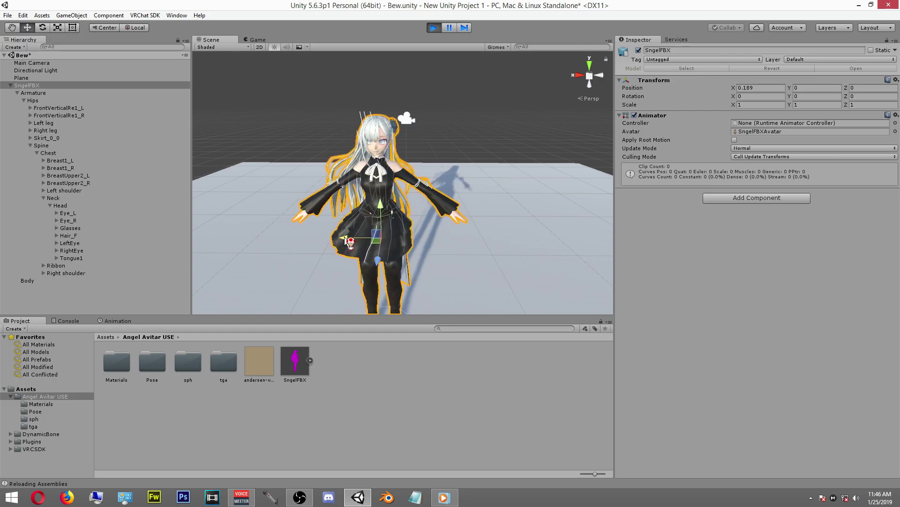
pyautogui.hotkey('ctrl', 'z')
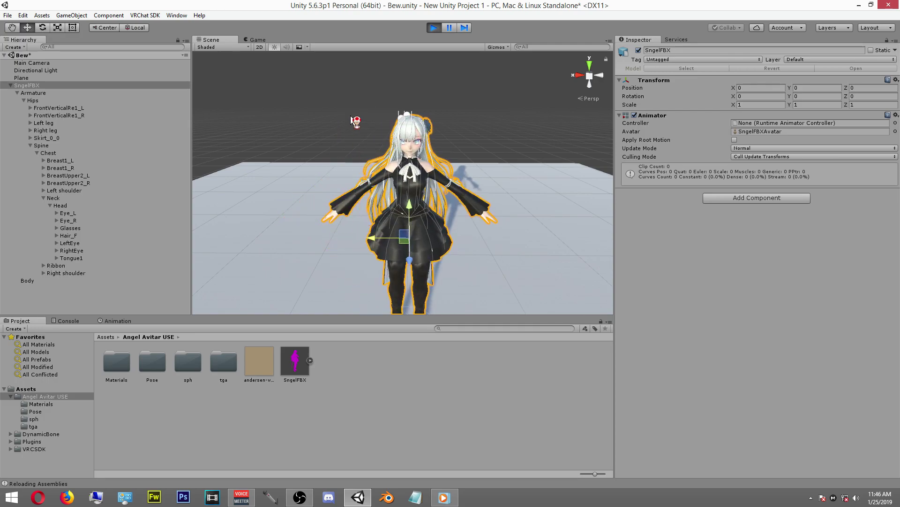
pyautogui.click(433, 27)
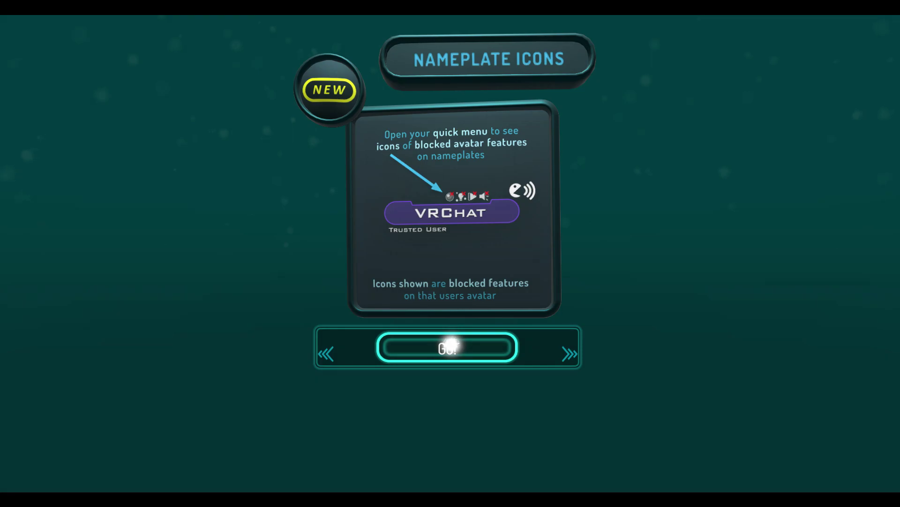
# Step: Switch to VRChat and proceed past its startup notices into the world
pyautogui.click(451, 346)
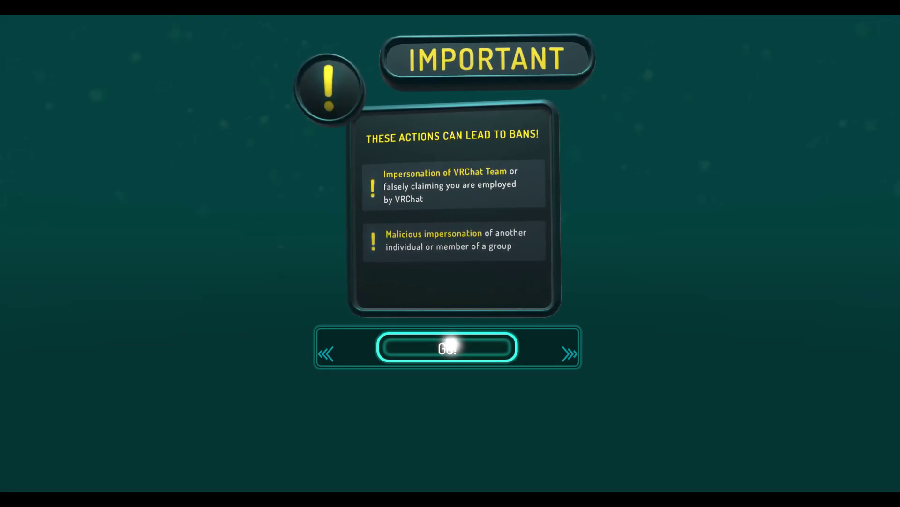
pyautogui.click(450, 346)
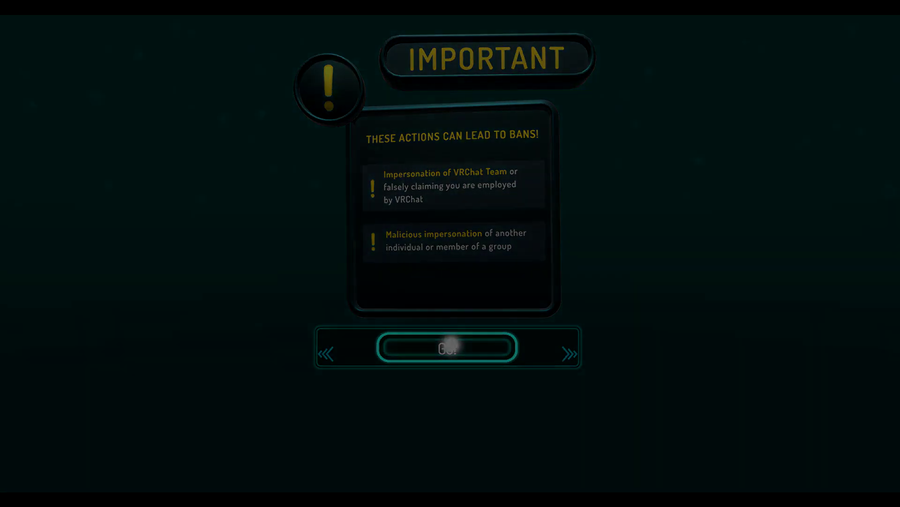